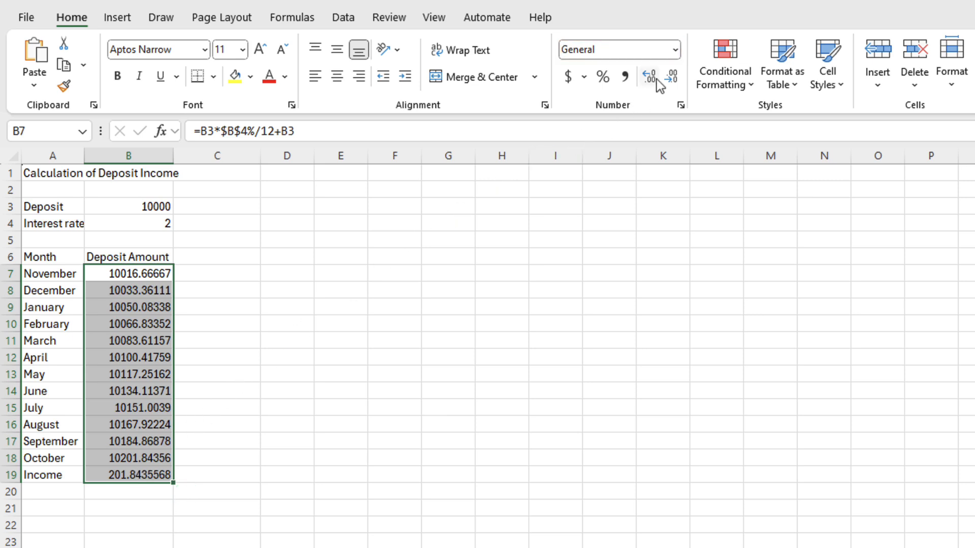
# - Apply the Accounting number format to the deposit amounts and income in B7:B19
pyautogui.click(675, 50)
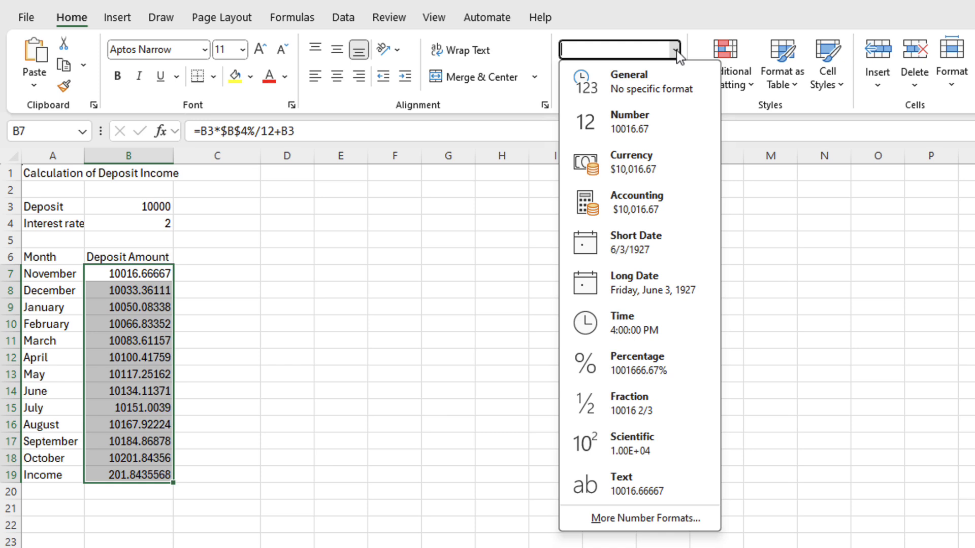
pyautogui.click(658, 207)
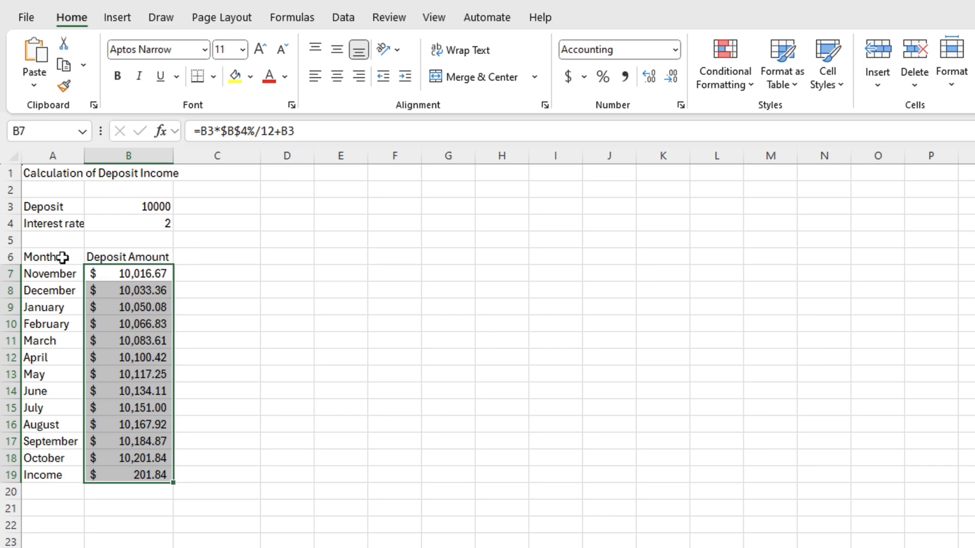
# - Format the range A6:B19 as a table with headers, using the orange banded Medium style
pyautogui.moveTo(62, 258); pyautogui.dragTo(126, 466)
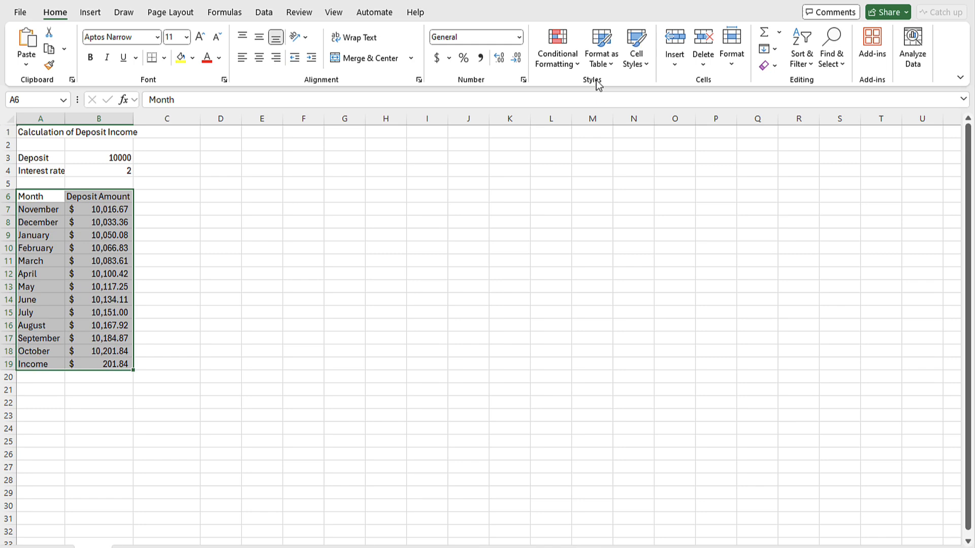
pyautogui.click(749, 81)
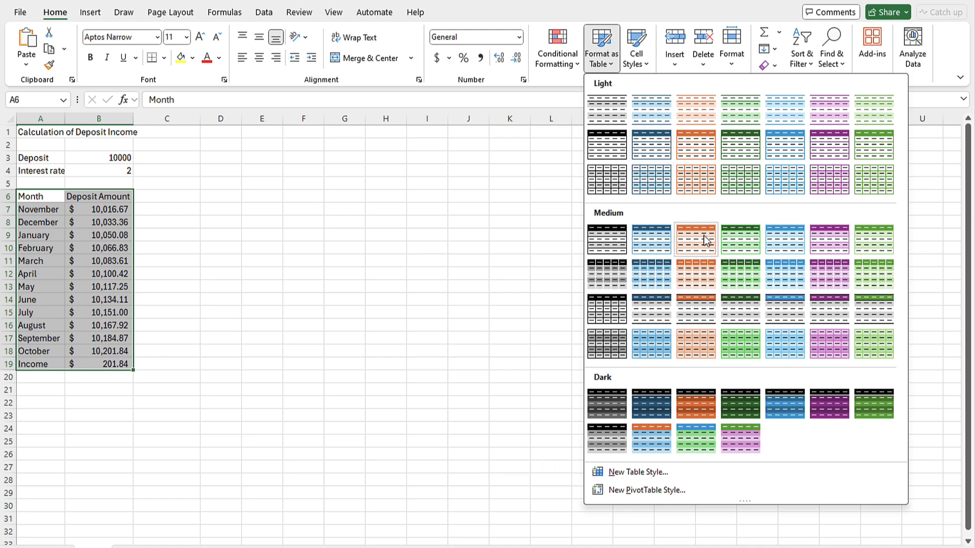
pyautogui.click(705, 240)
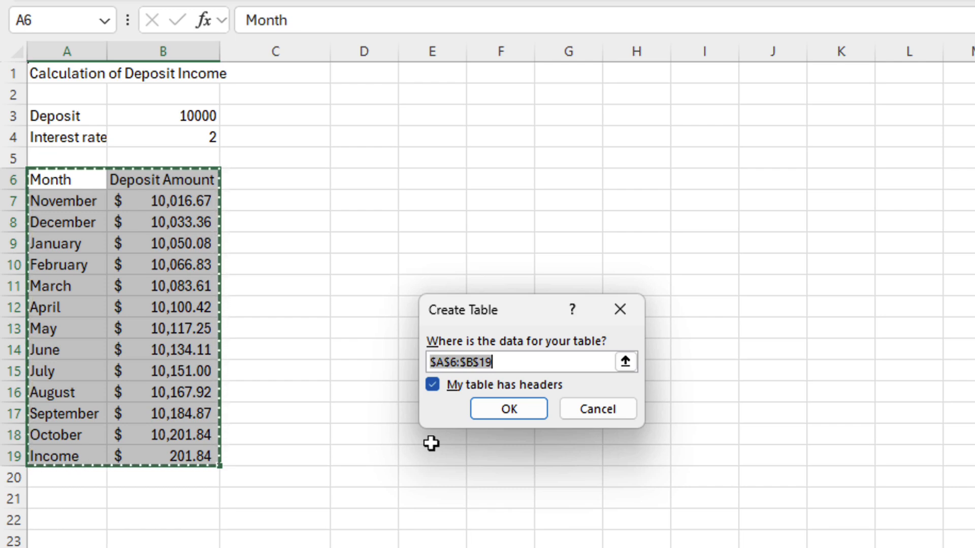
pyautogui.click(433, 386)
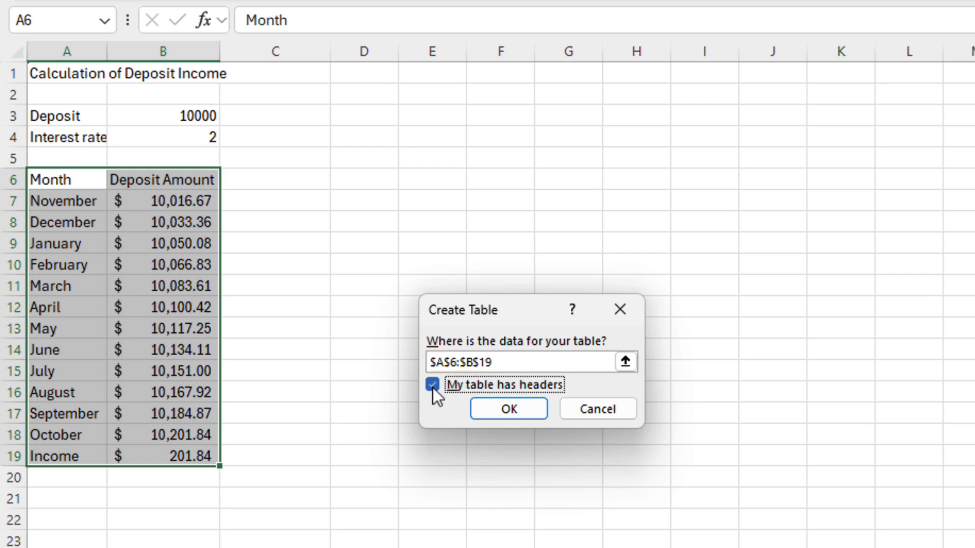
pyautogui.click(501, 404)
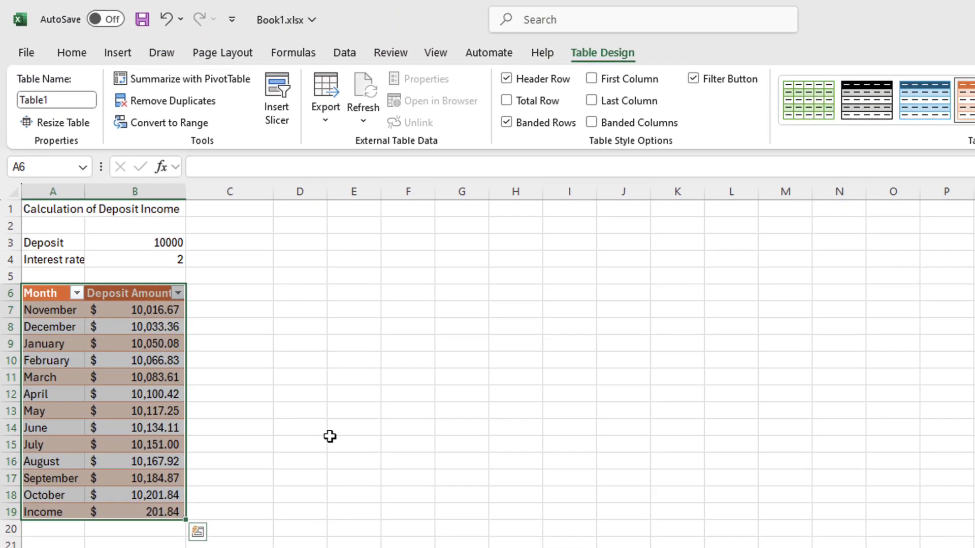
# - Undo the table formatting of A6:B19 and deselect the range
pyautogui.click(119, 54)
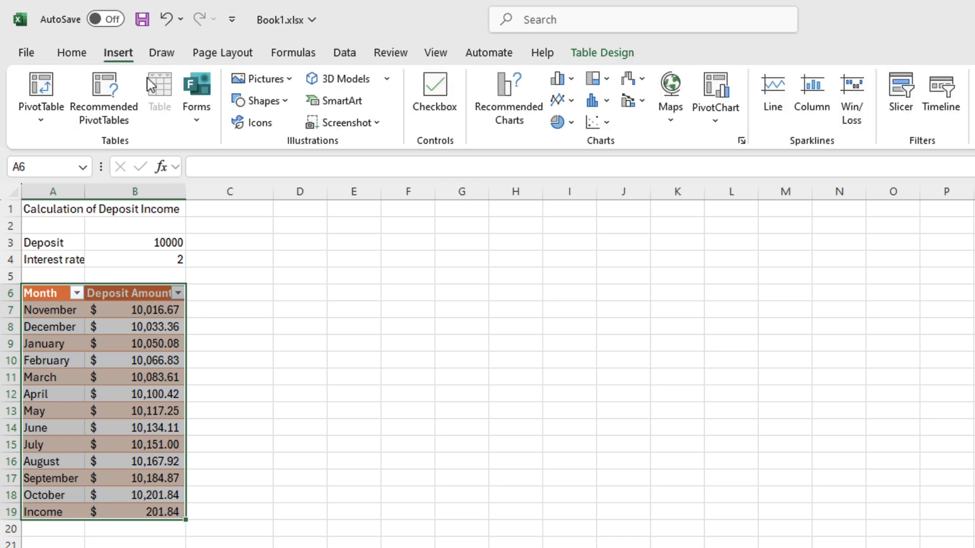
pyautogui.click(165, 23)
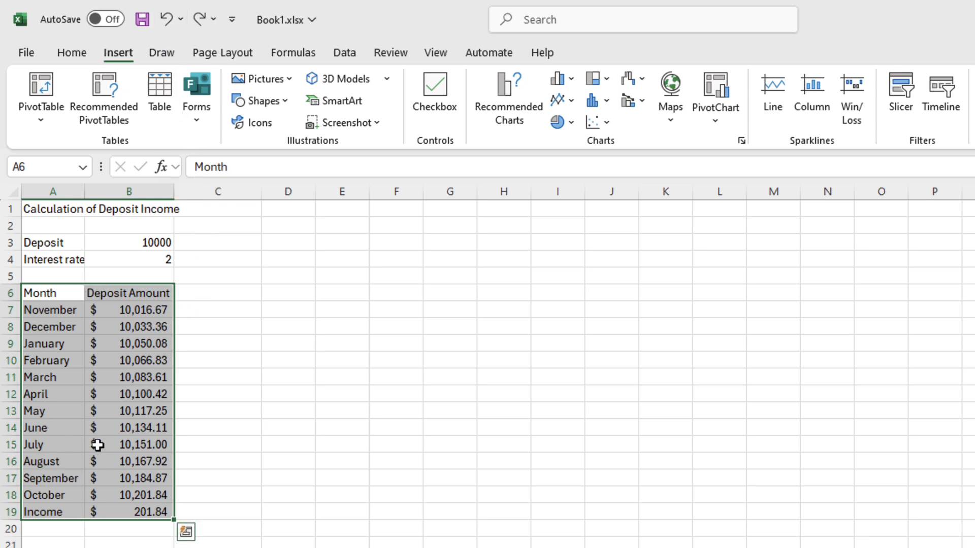
pyautogui.click(232, 360)
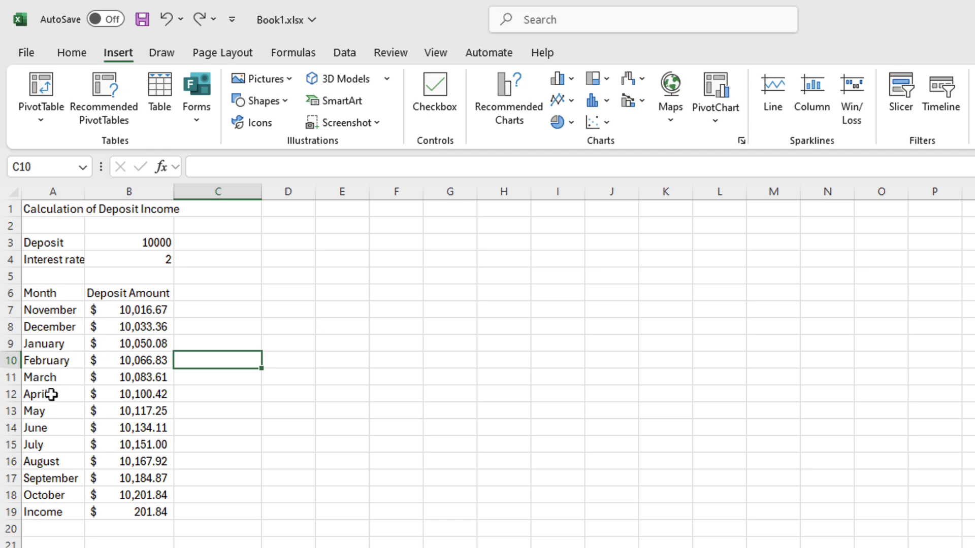
# - Insert a table with headers over the data range A6:B19
pyautogui.click(117, 394)
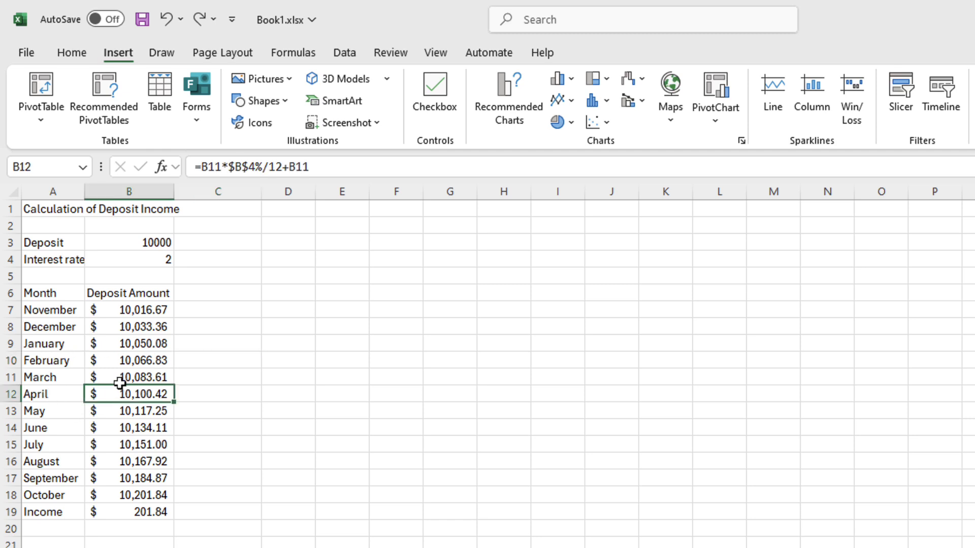
pyautogui.click(161, 123)
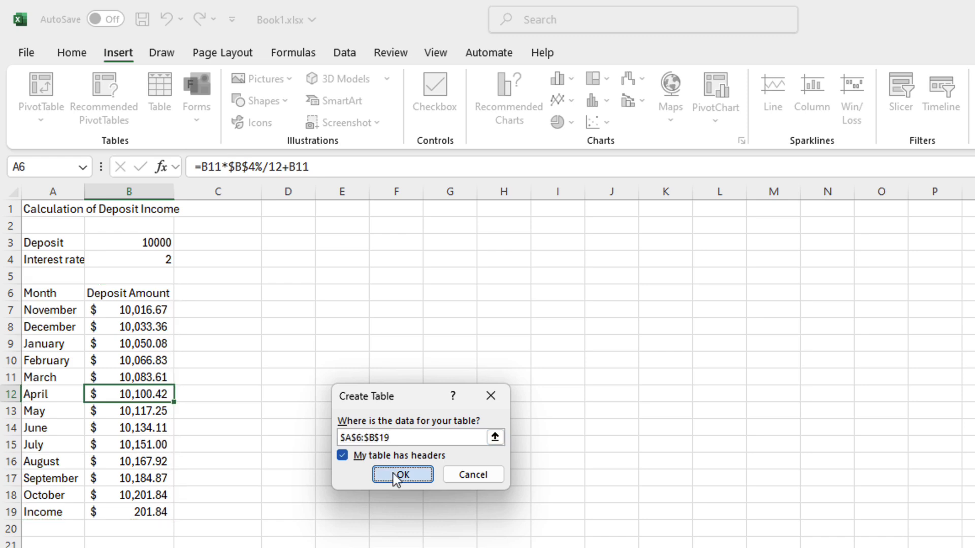
pyautogui.click(398, 474)
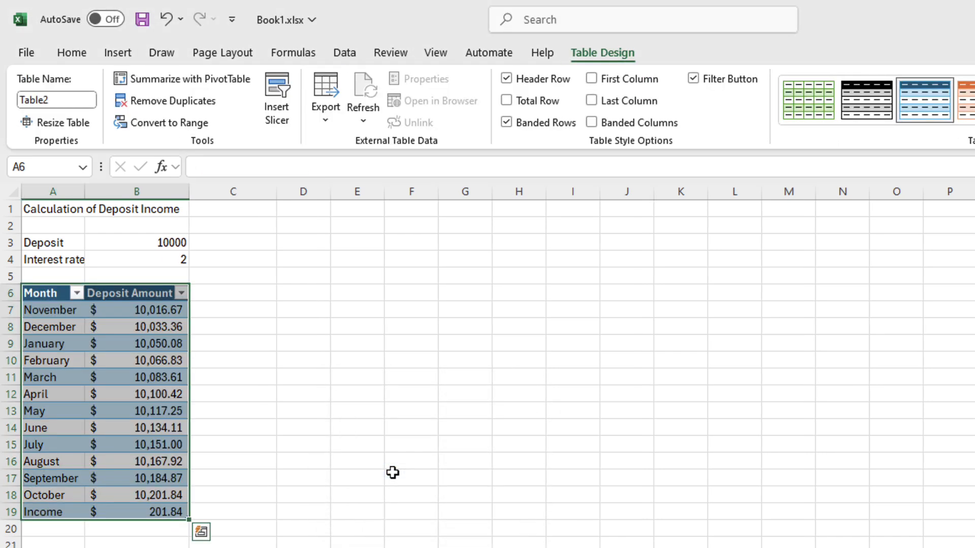
pyautogui.click(266, 375)
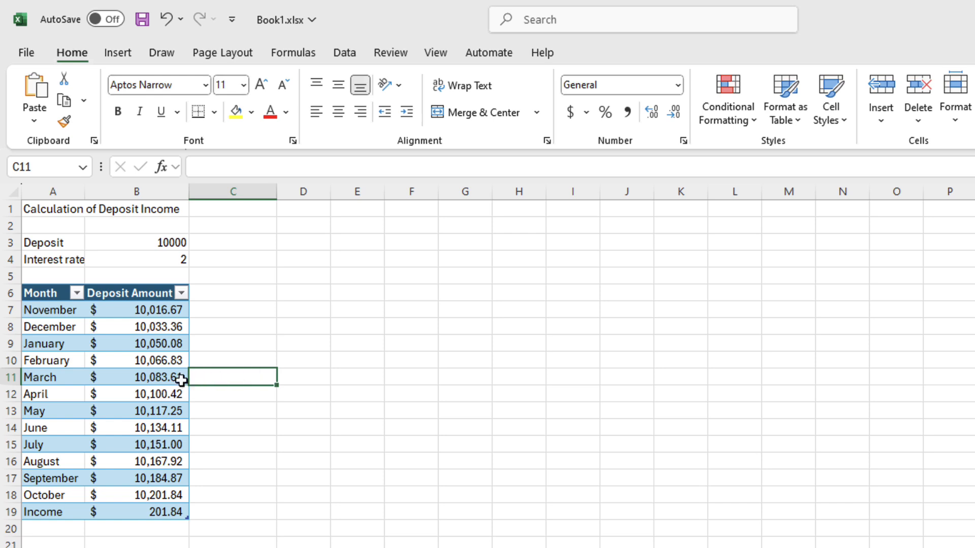
# - Change the table's style to the orange banded one from the Medium group
pyautogui.click(166, 379)
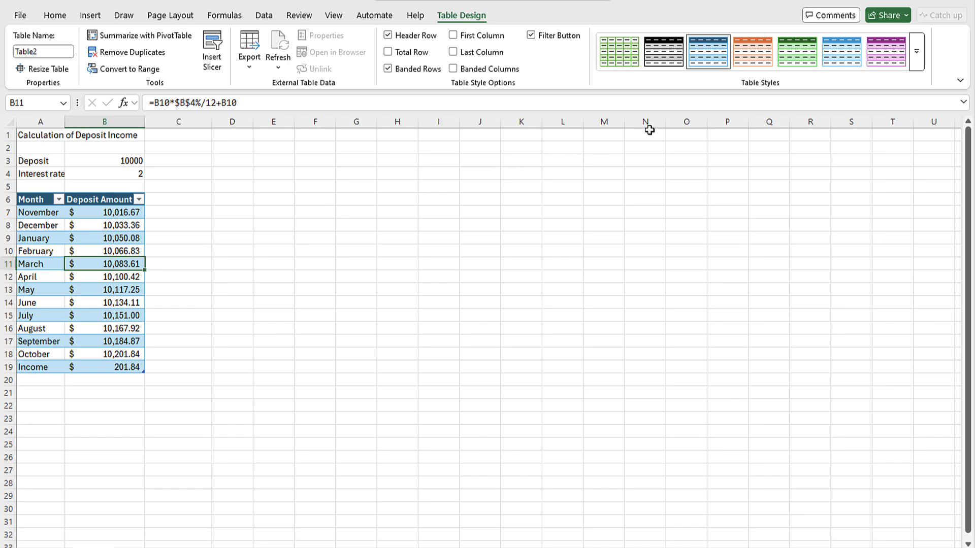
pyautogui.click(916, 51)
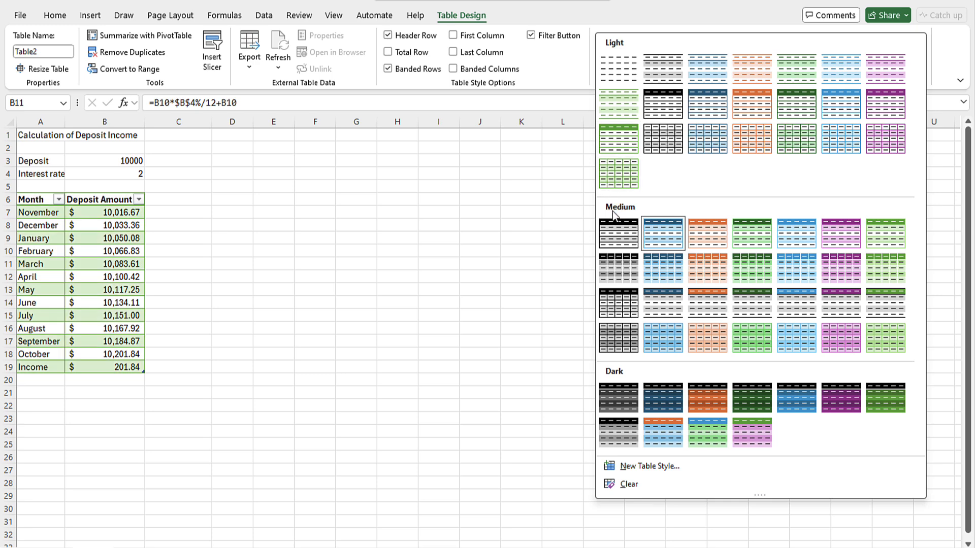
pyautogui.click(708, 240)
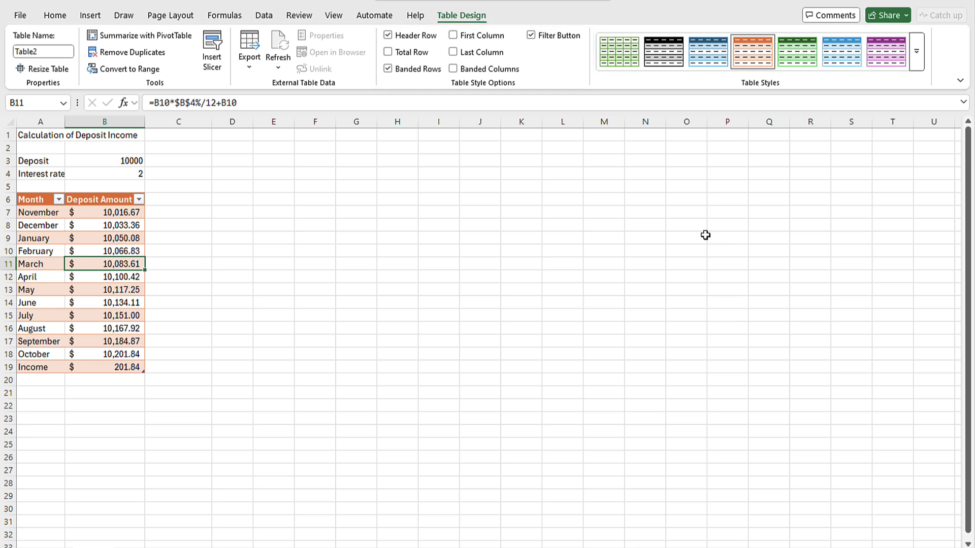
# - Turn on the table's total row and switch it off again
pyautogui.click(388, 53)
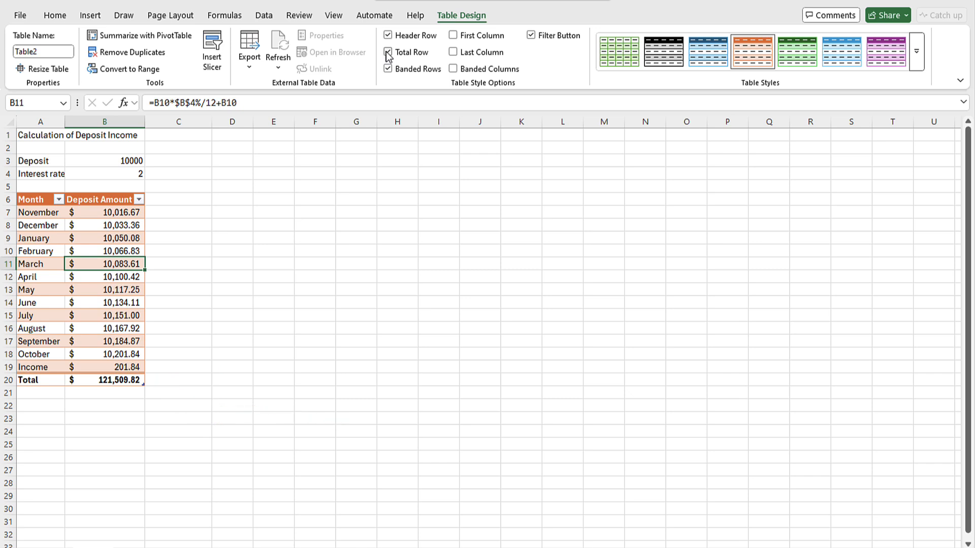
pyautogui.click(388, 52)
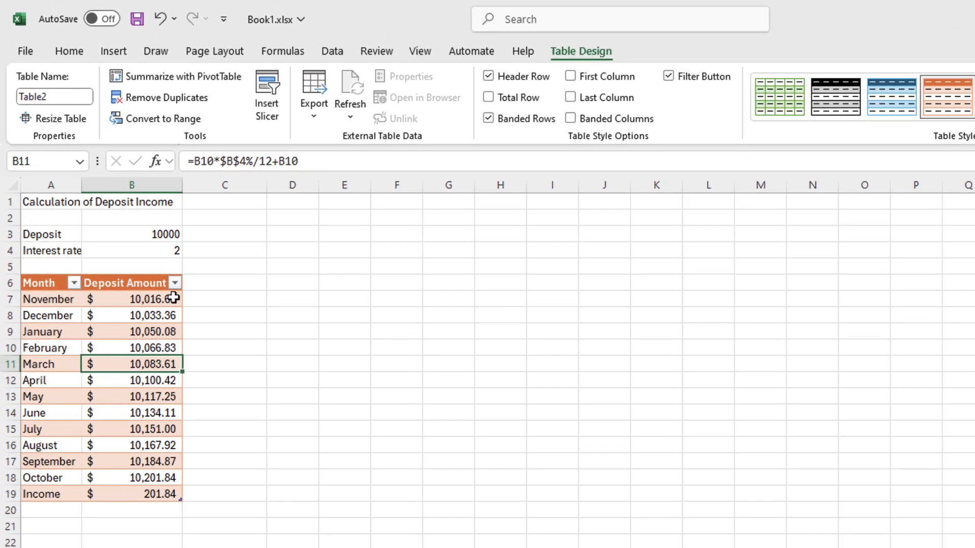
# - Make the amounts in B7:B19 and the deposit and interest rate values in B3:B4 bold
pyautogui.moveTo(174, 298); pyautogui.dragTo(170, 502)
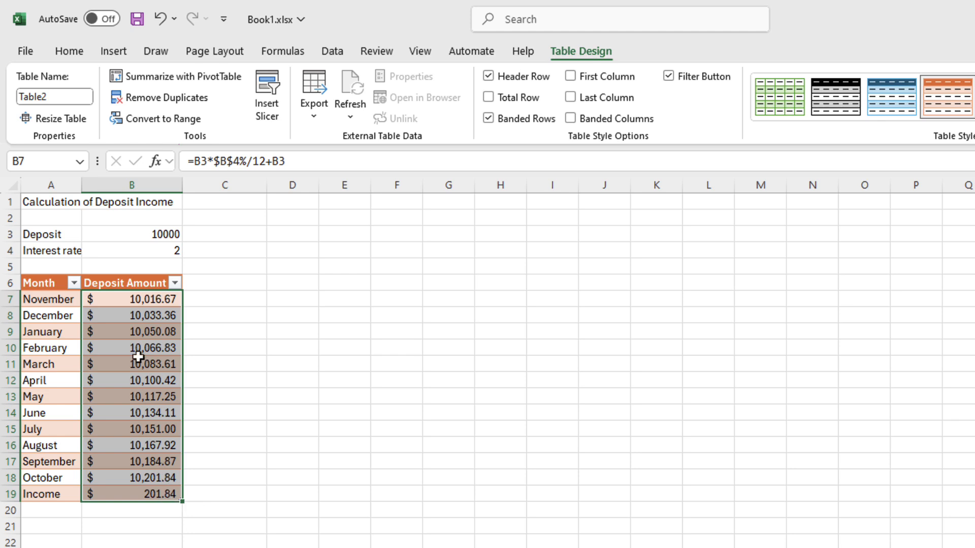
pyautogui.click(80, 57)
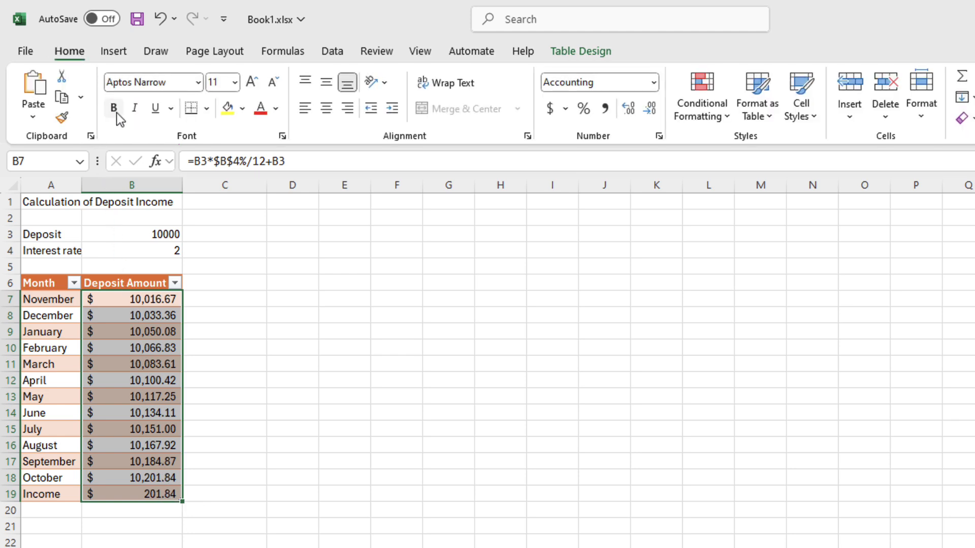
pyautogui.click(117, 113)
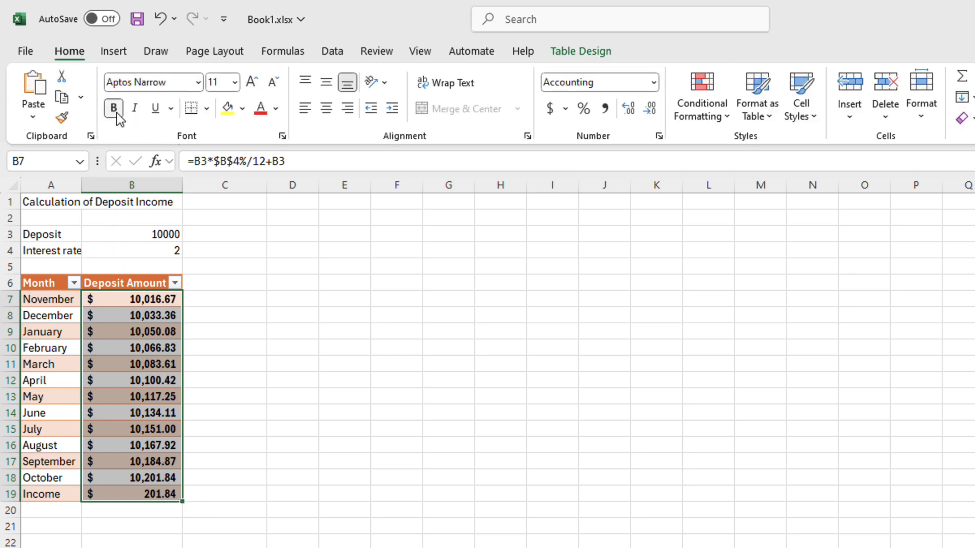
pyautogui.moveTo(133, 234); pyautogui.dragTo(137, 249)
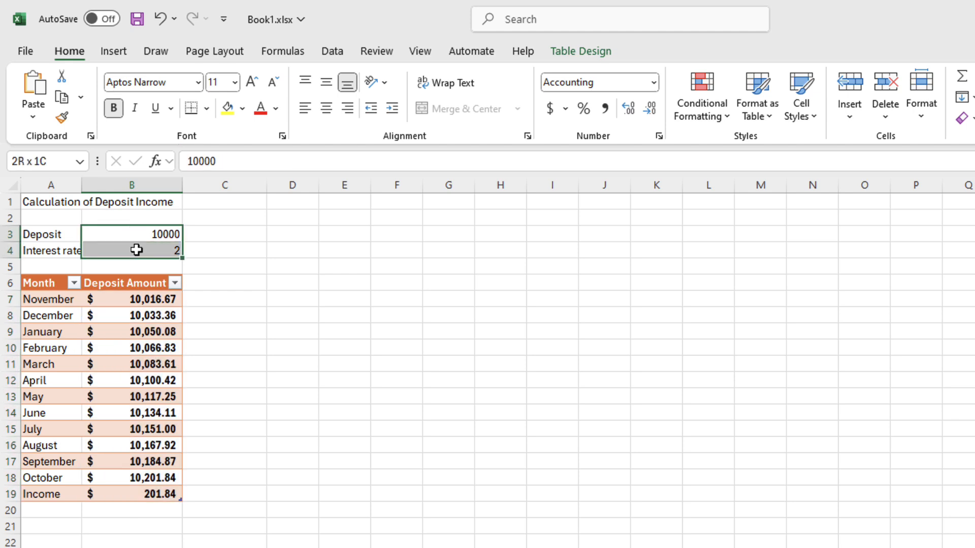
pyautogui.click(115, 110)
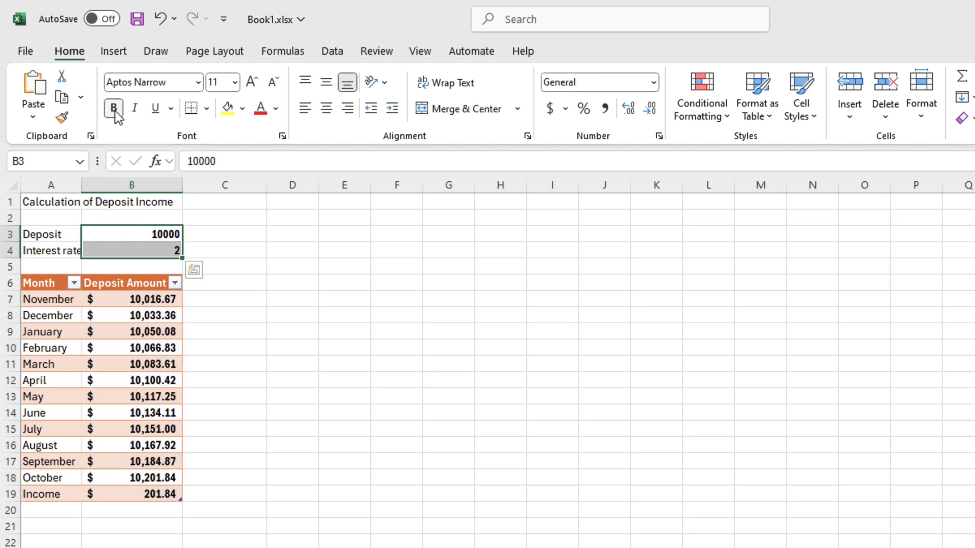
# - Format the deposit value in B3 with the dollar Accounting format
pyautogui.click(167, 234)
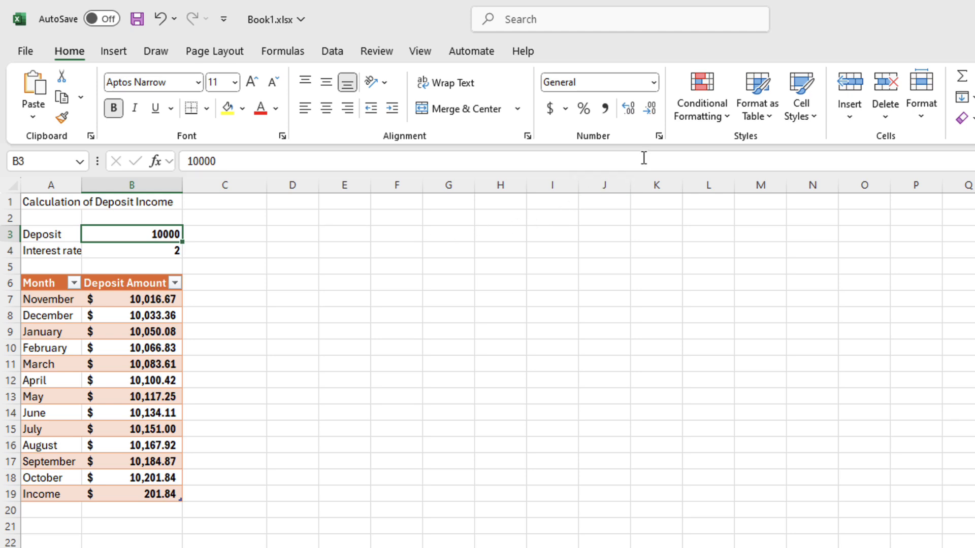
pyautogui.click(654, 83)
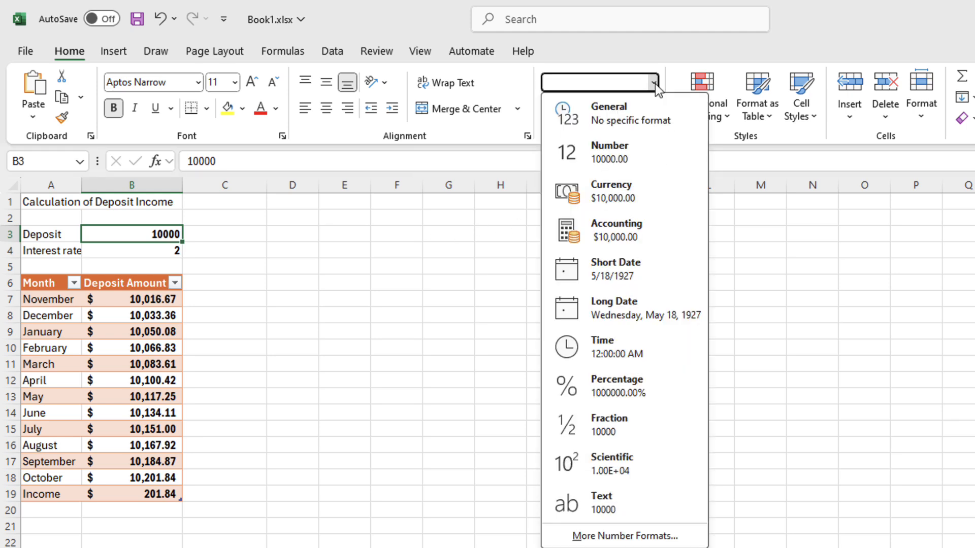
pyautogui.click(654, 84)
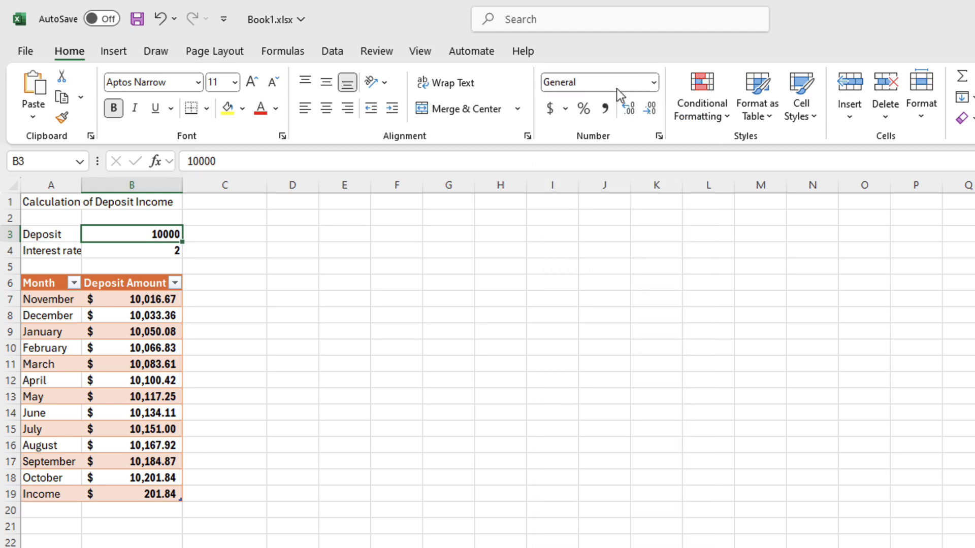
pyautogui.click(550, 109)
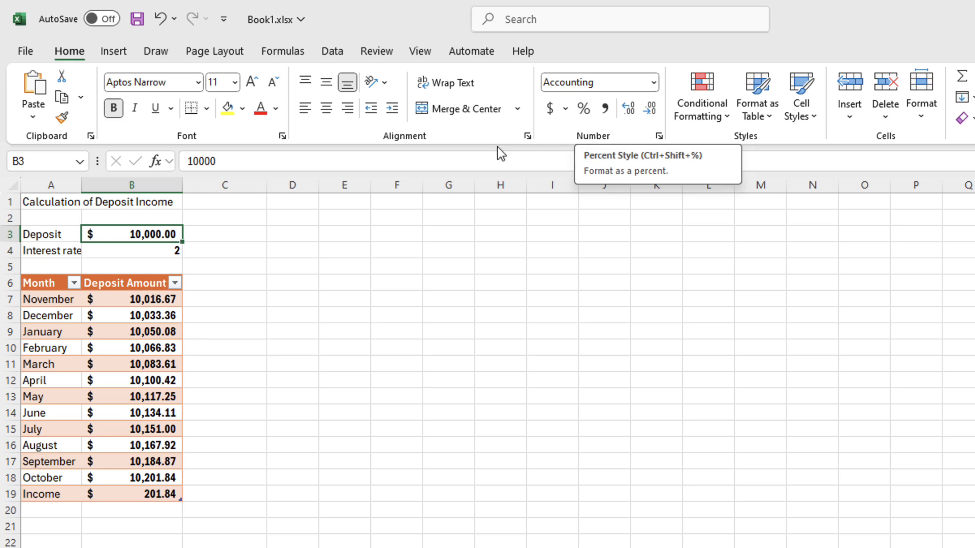
# - Try the Percent Style on the interest rate in B4 and undo it
pyautogui.click(174, 253)
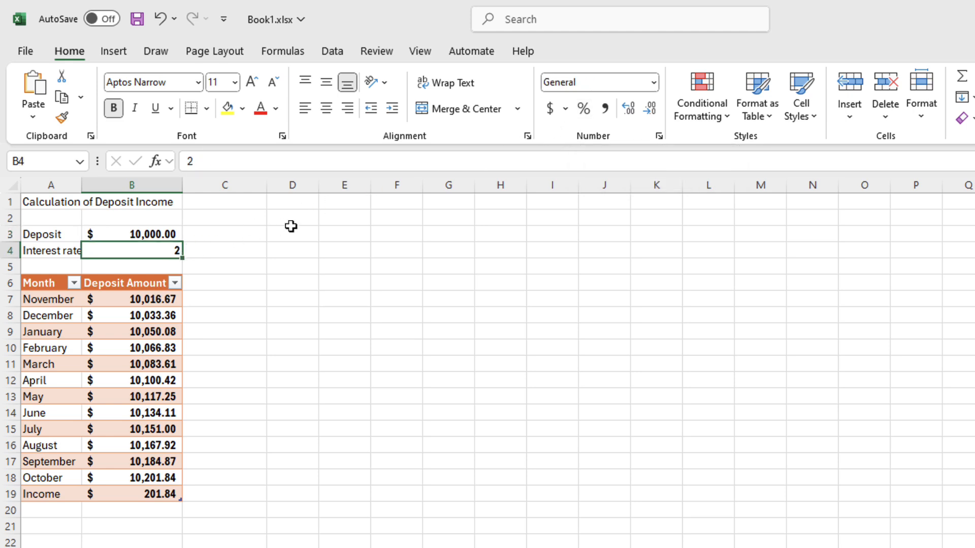
pyautogui.click(583, 110)
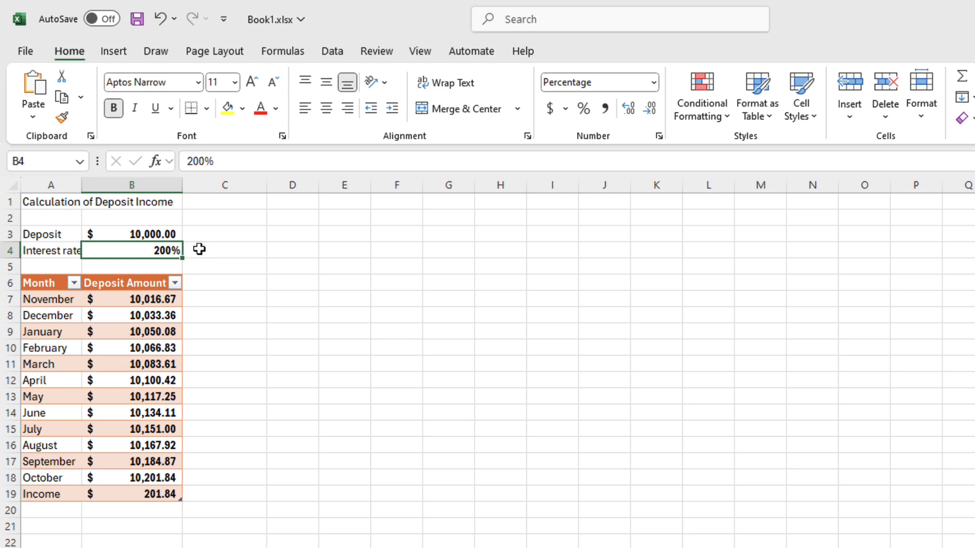
pyautogui.click(159, 20)
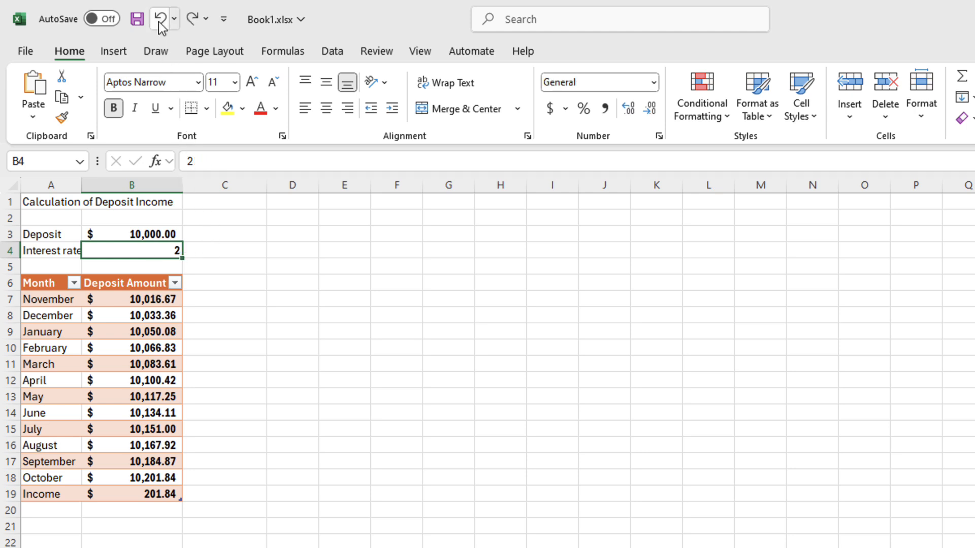
# - Enter 3% as the interest rate in B4
pyautogui.write('3')
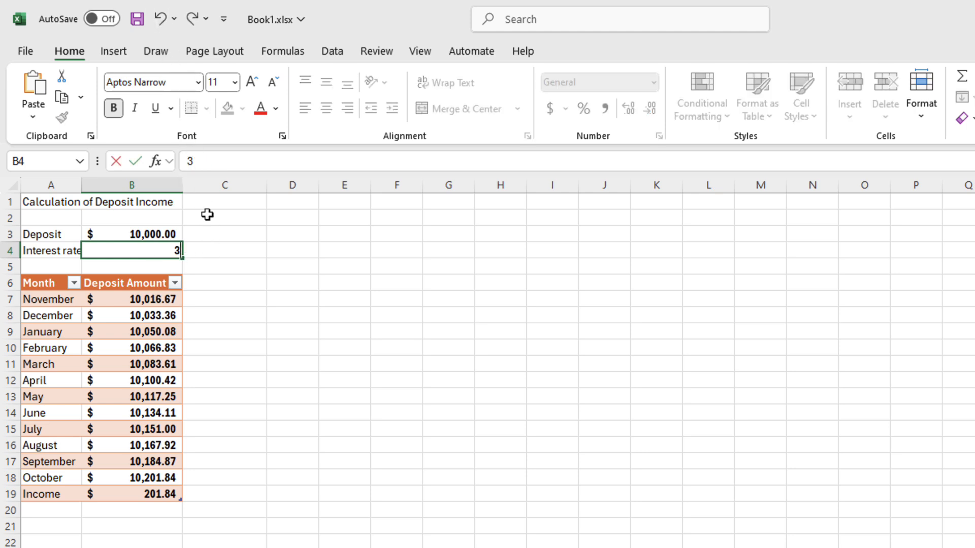
pyautogui.write('%')
pyautogui.hotkey('ctrl', 'Return')
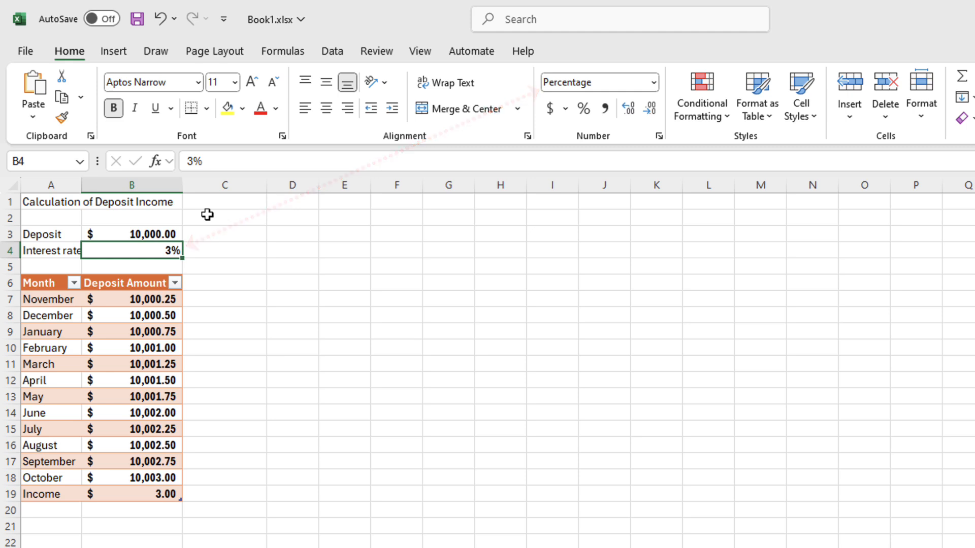
# - Remove the percent sign after $B$4 from the November formula in B7
pyautogui.click(160, 295)
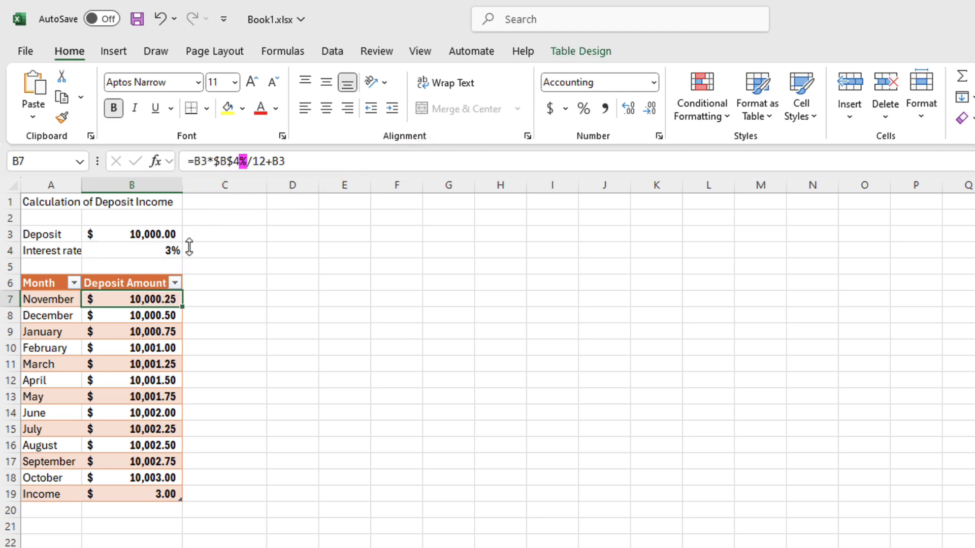
pyautogui.click(245, 158)
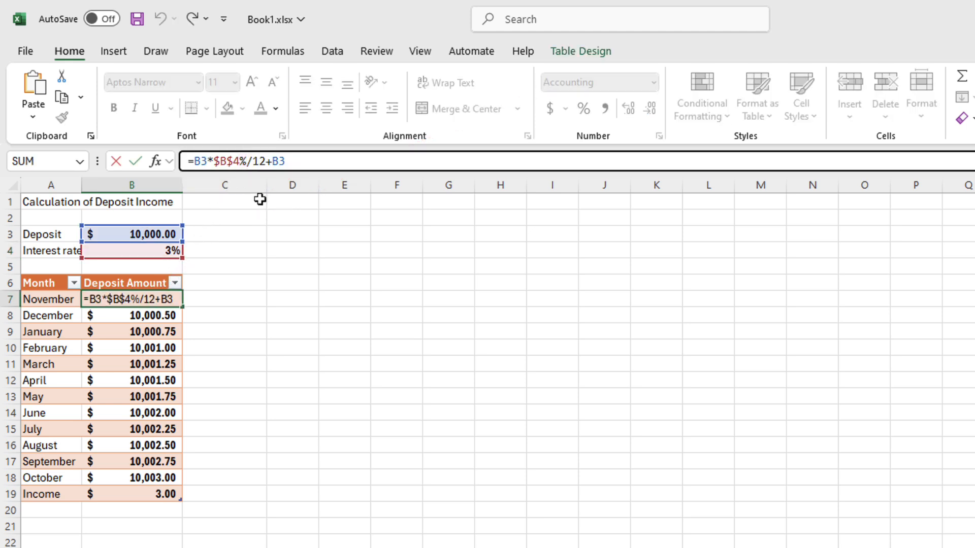
pyautogui.press('BackSpace')
pyautogui.press('Return')
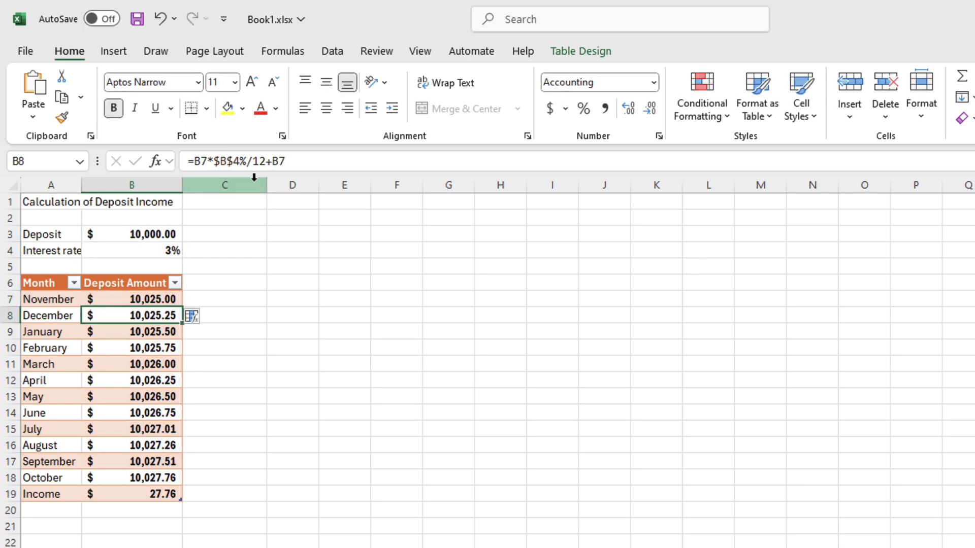
# - Change the December formula in B8 to =B7*$B$4/12+B7 and fill it down through October in B18
pyautogui.click(247, 161)
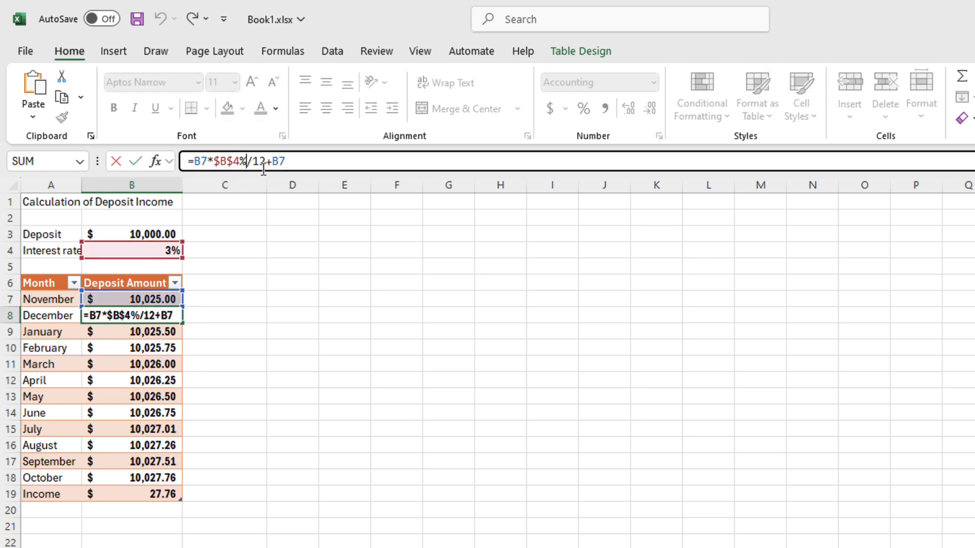
pyautogui.press('BackSpace')
pyautogui.press('Return')
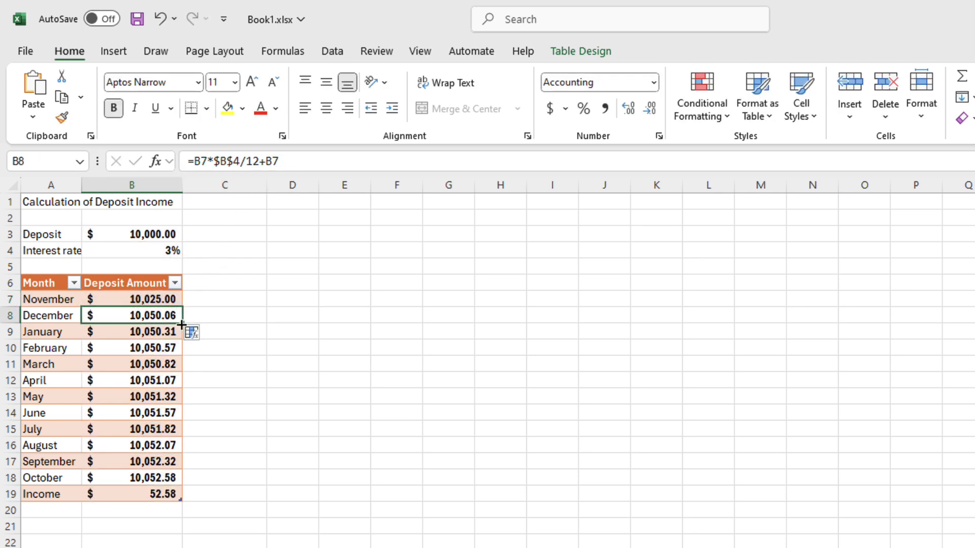
pyautogui.moveTo(182, 323); pyautogui.dragTo(173, 487)
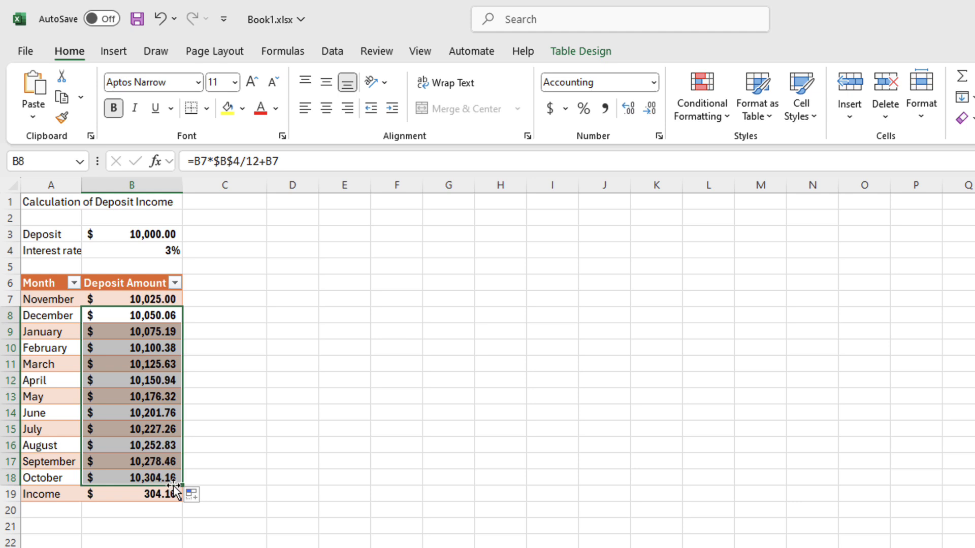
pyautogui.click(213, 496)
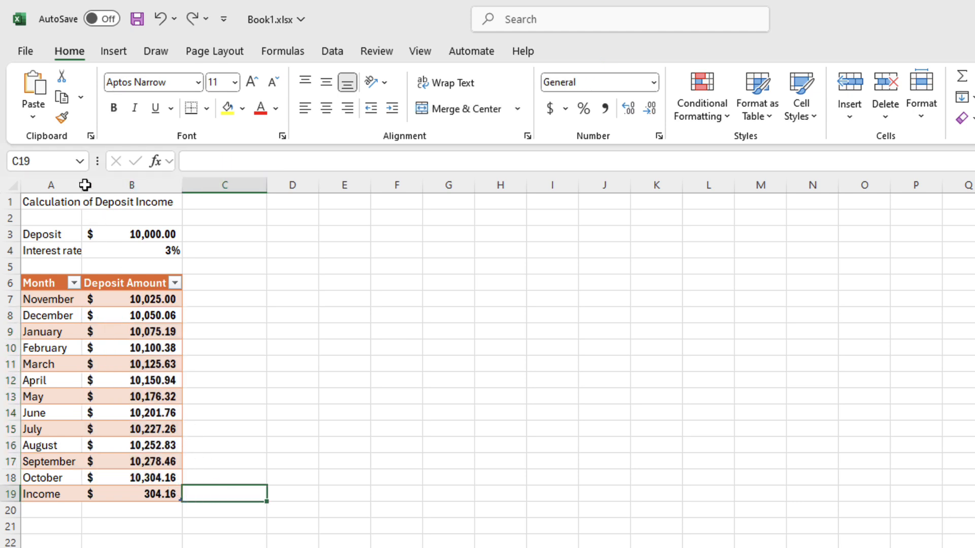
# - Widen column A slightly to fit its labels and format the title in A1 as Arial Black, size 13
pyautogui.moveTo(82, 185); pyautogui.dragTo(86, 184)
pyautogui.click(71, 199)
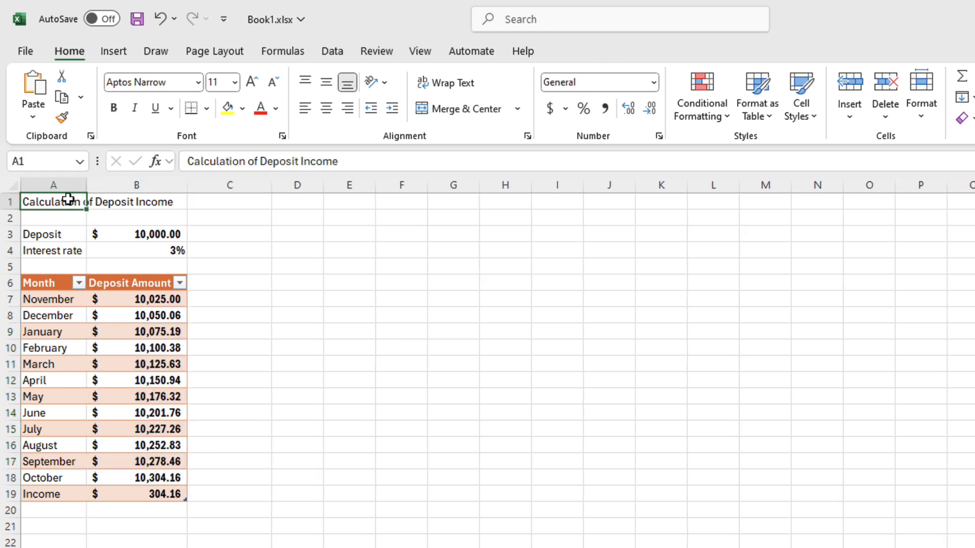
pyautogui.click(197, 81)
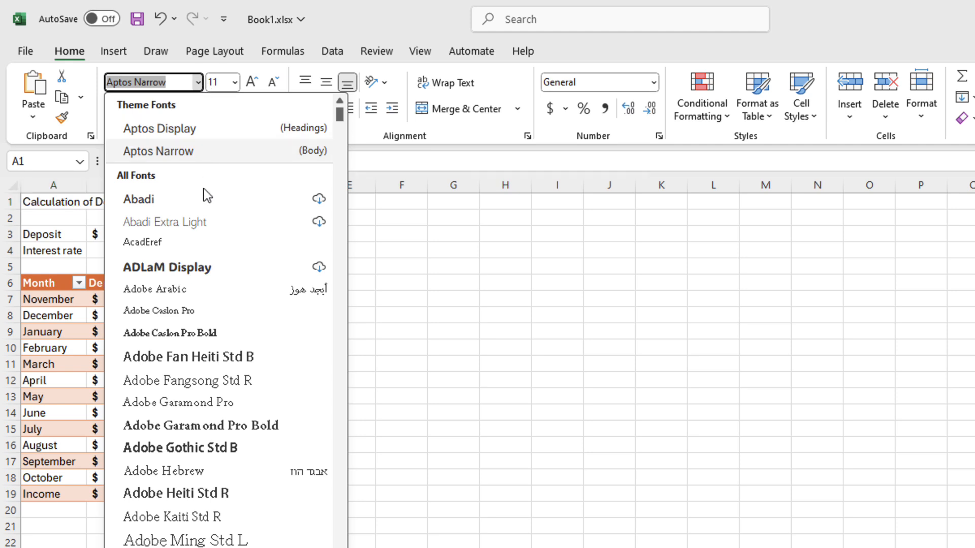
pyautogui.scroll(-12, 203, 197)
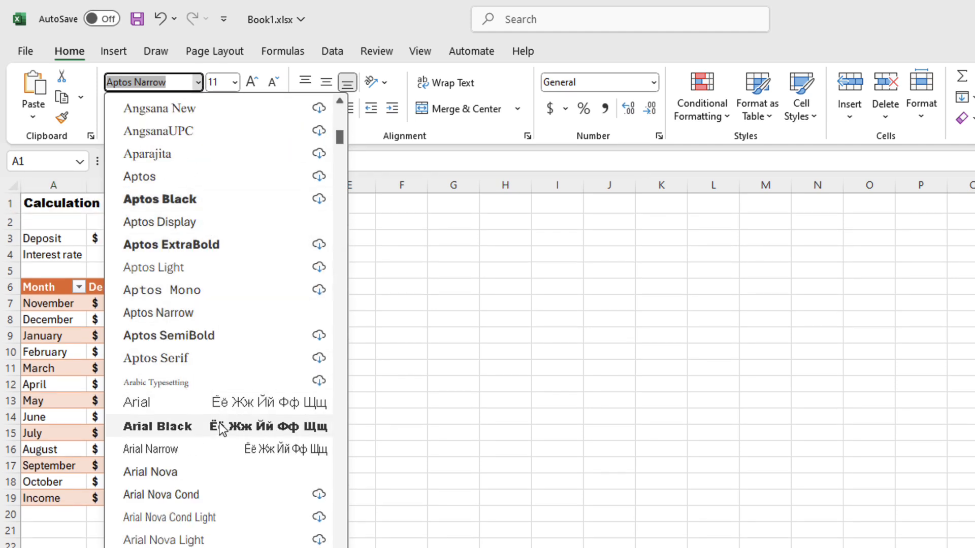
pyautogui.click(218, 425)
pyautogui.click(235, 83)
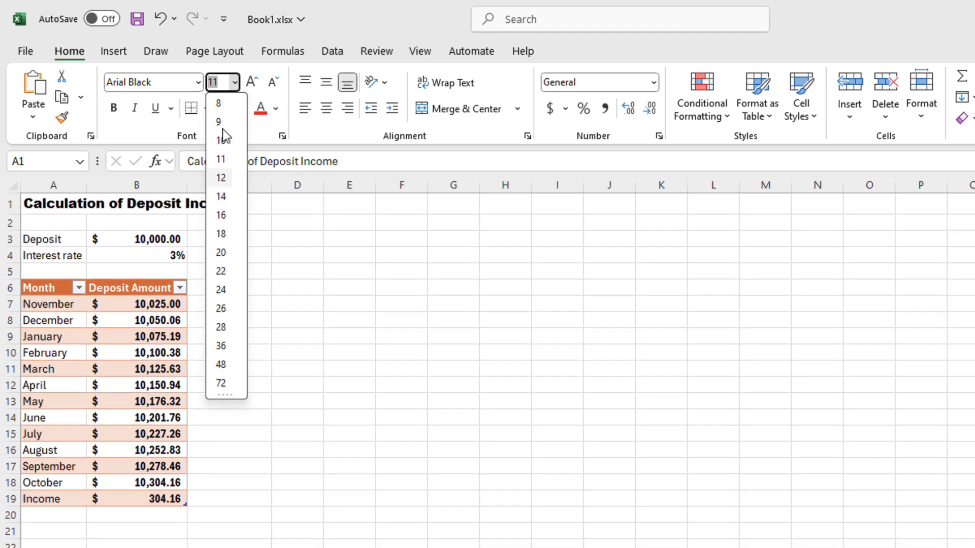
pyautogui.write('13')
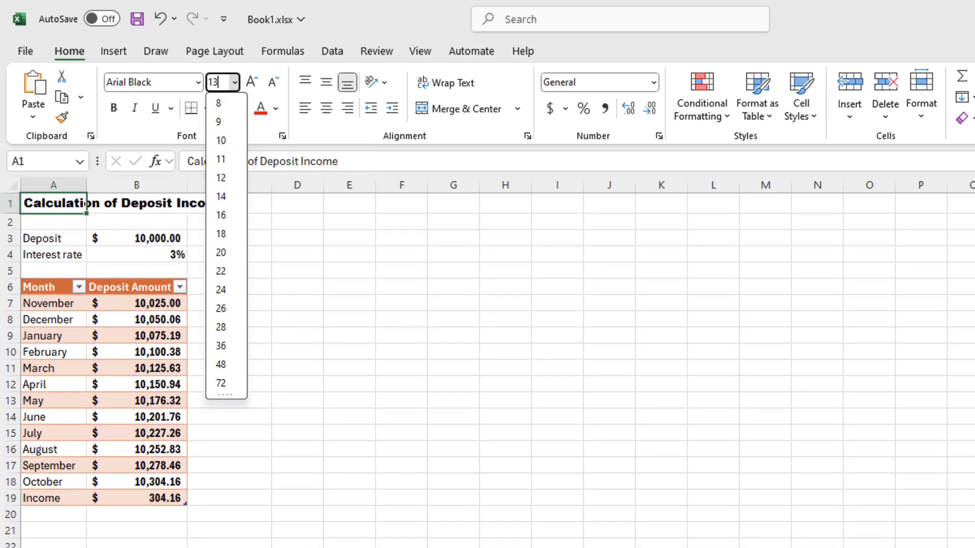
pyautogui.press('Return')
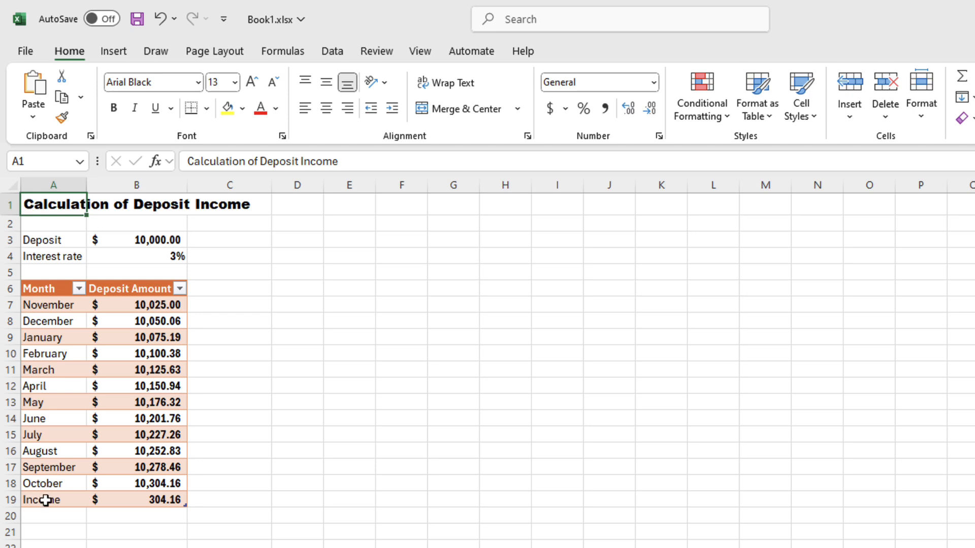
# - Give the Income row A19:B19 the darkest orange theme fill and a white font color
pyautogui.moveTo(44, 499); pyautogui.dragTo(104, 503)
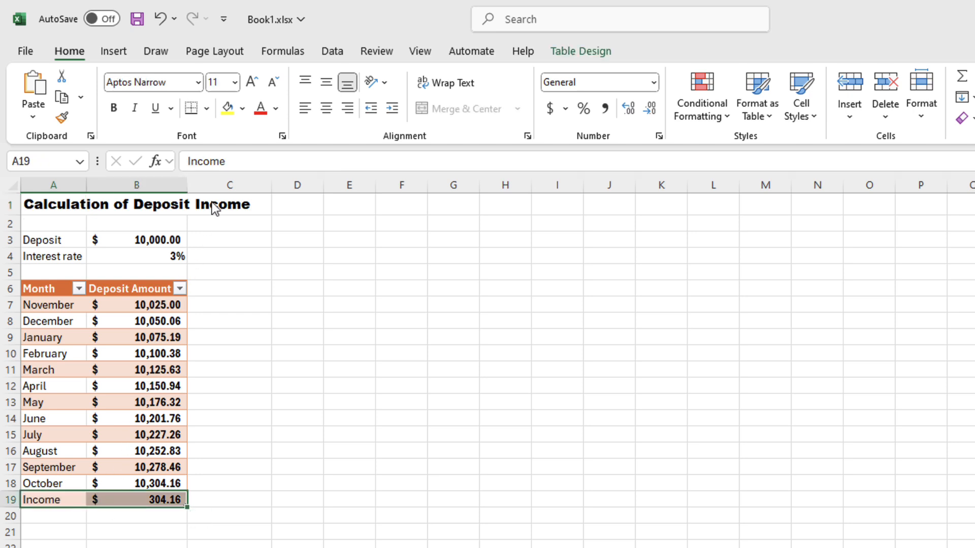
pyautogui.click(242, 108)
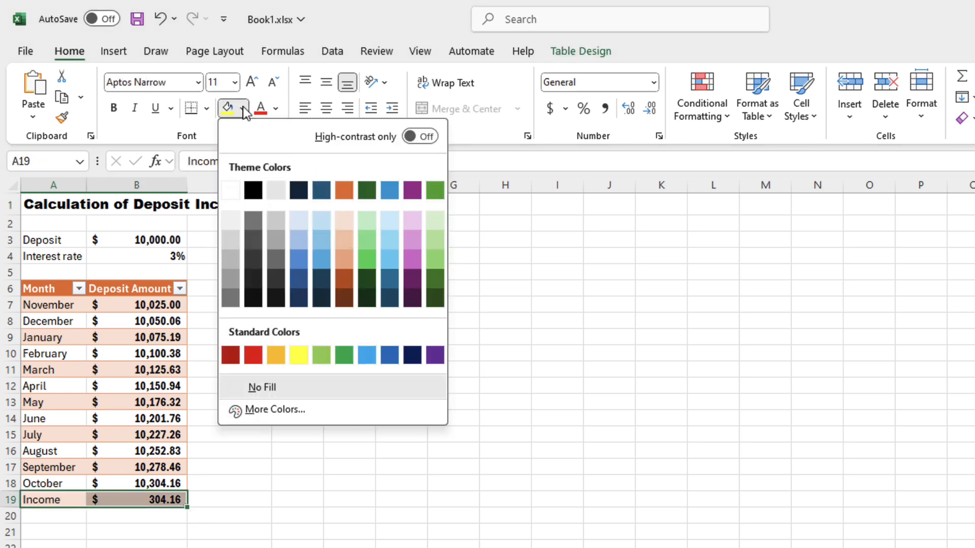
pyautogui.click(345, 297)
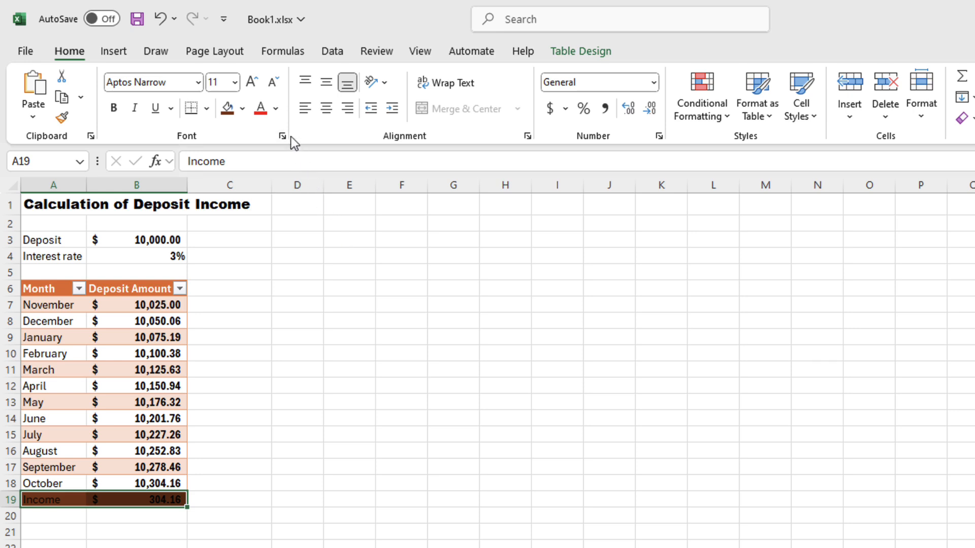
pyautogui.click(276, 109)
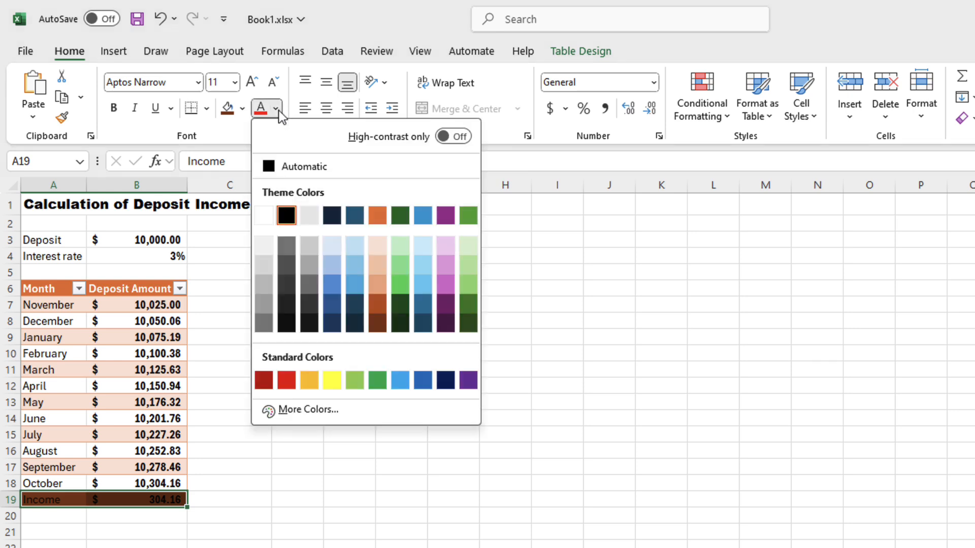
pyautogui.click(262, 215)
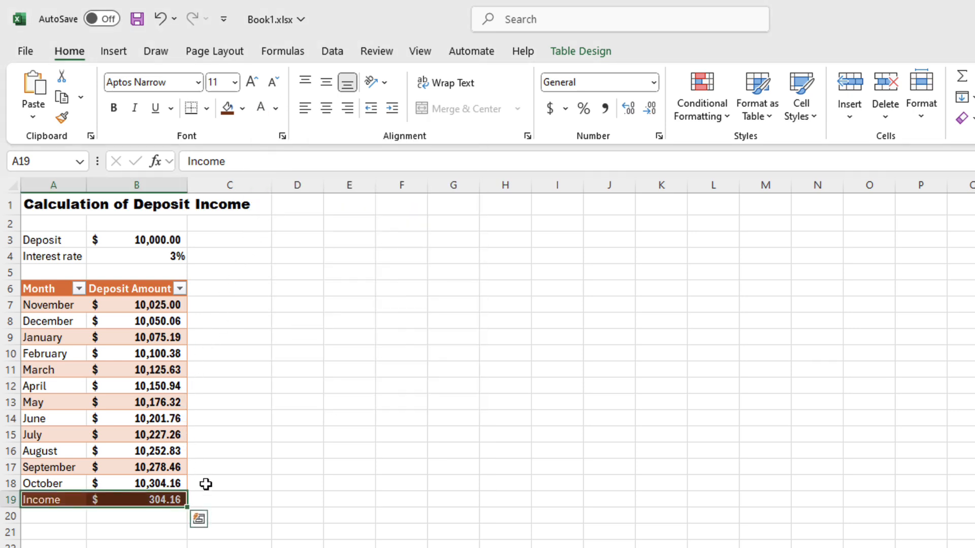
pyautogui.click(215, 502)
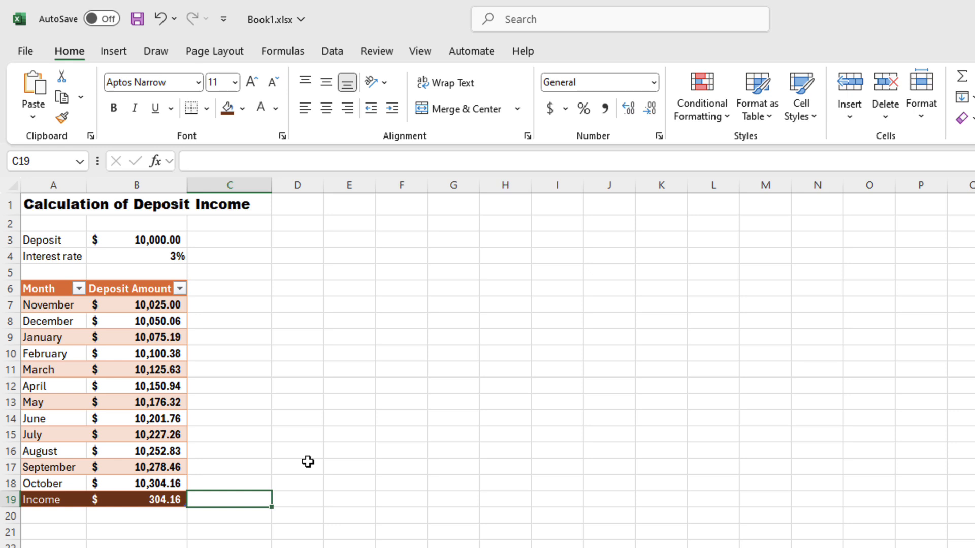